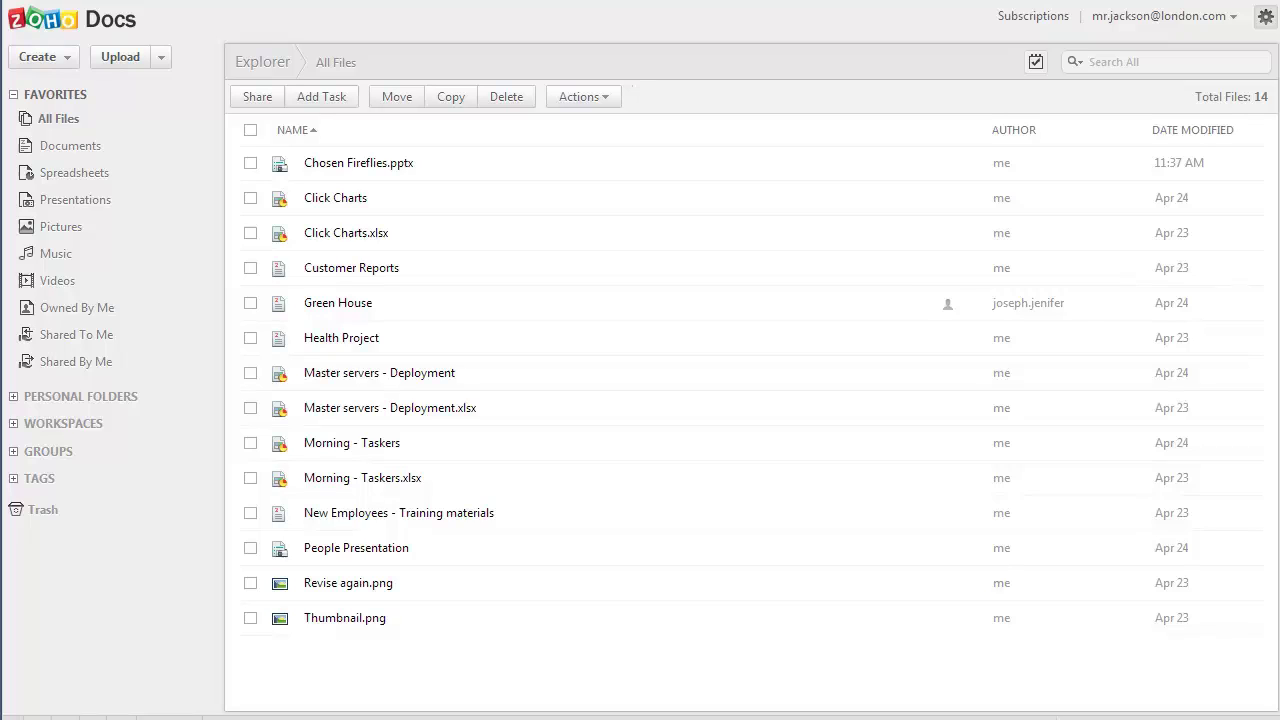
- Upload the Functional Documents folder from the desktop into My Folders, converting its documents to Zoho Docs format
left_click(165, 58)
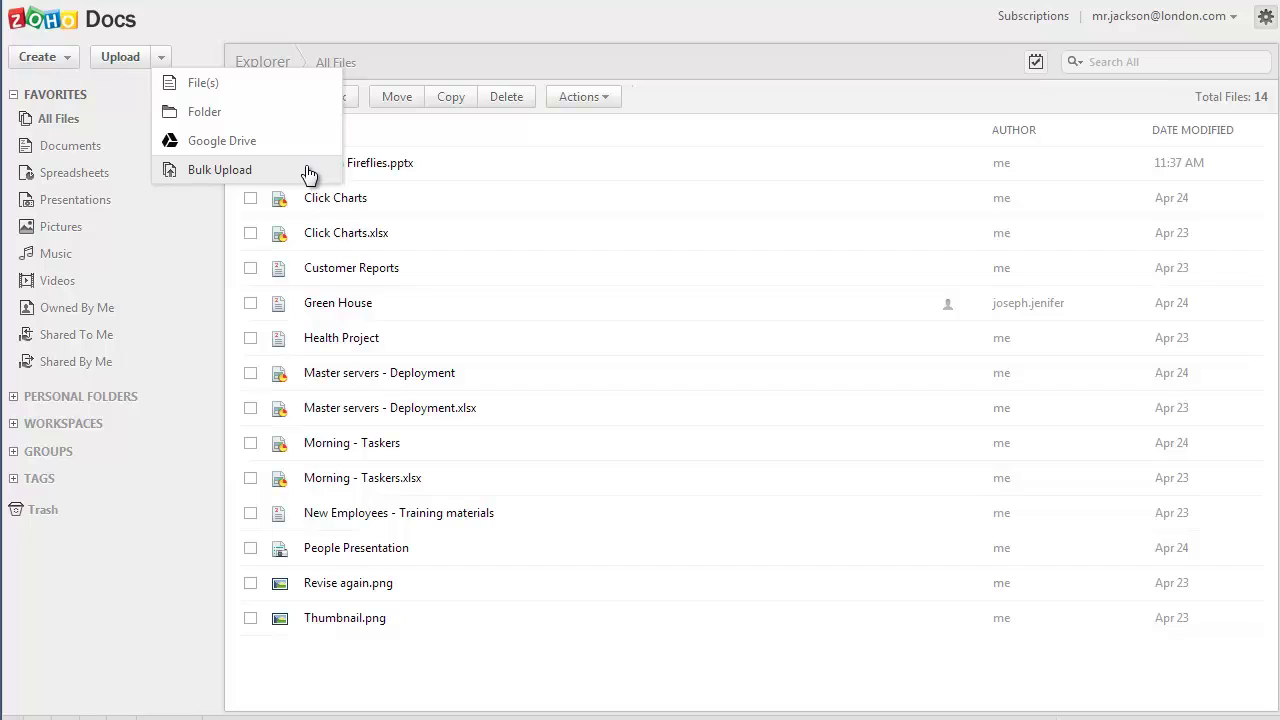
left_click(418, 14)
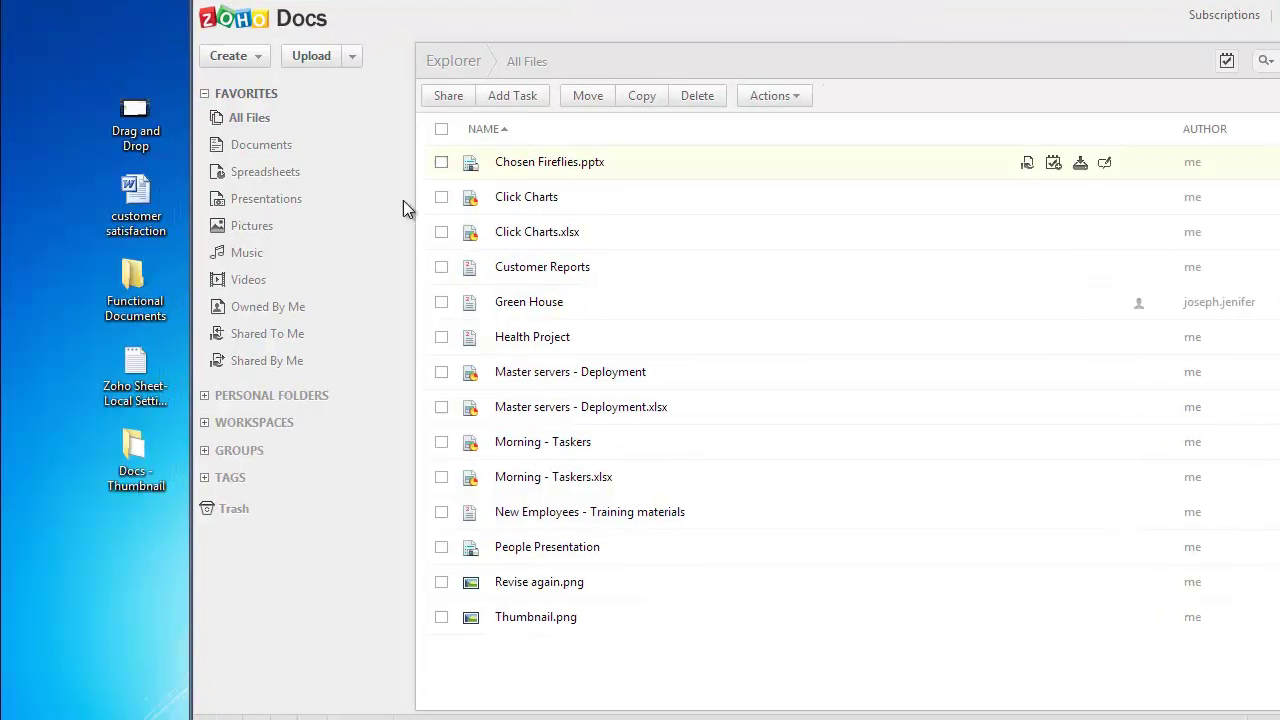
left_click_drag(137, 300, 246, 420)
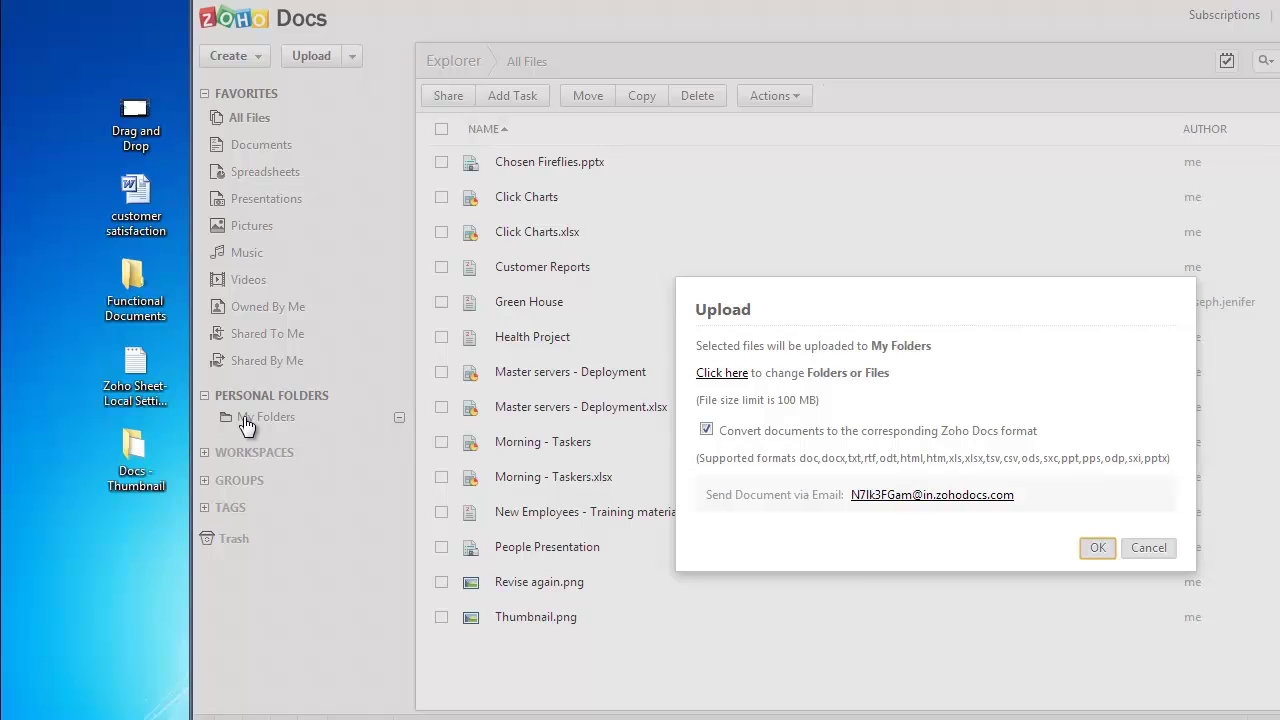
left_click(1098, 548)
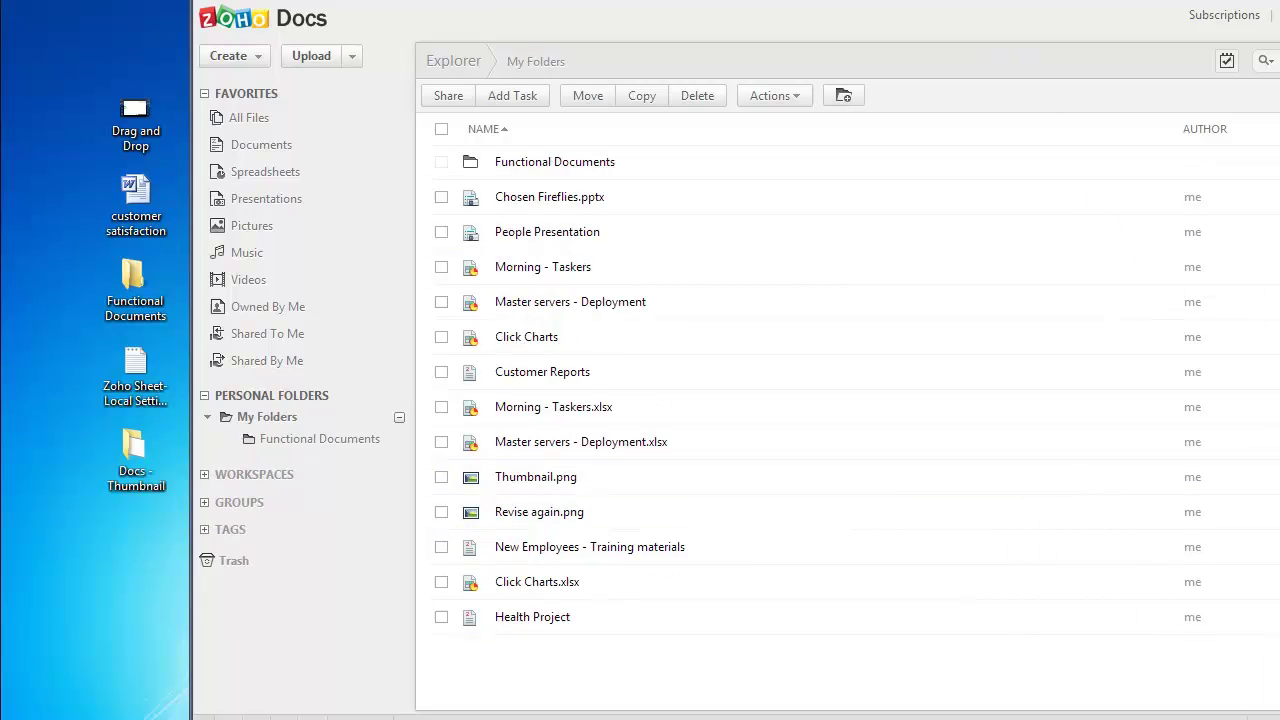
- Choose the files Clip Bins, Direct Downloads, Fix and Release and Functional Trinity from the local Face tag Documents folder for upload
left_click(194, 53)
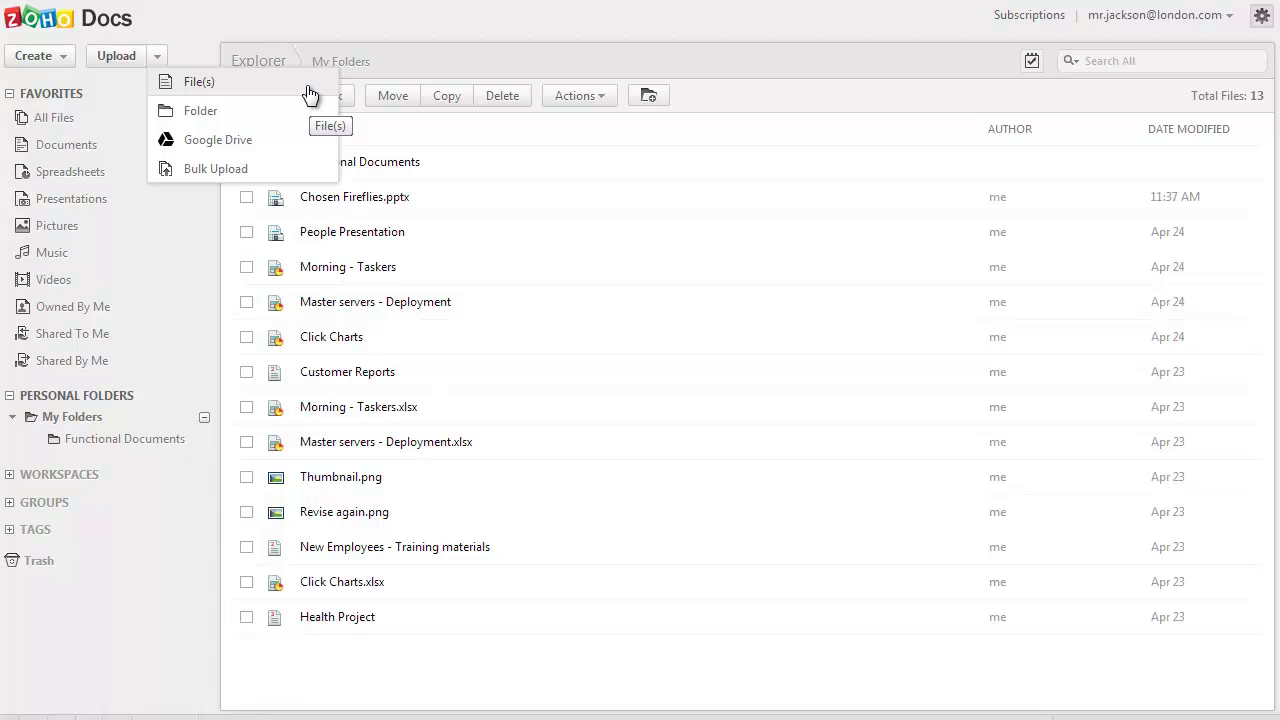
left_click(308, 86)
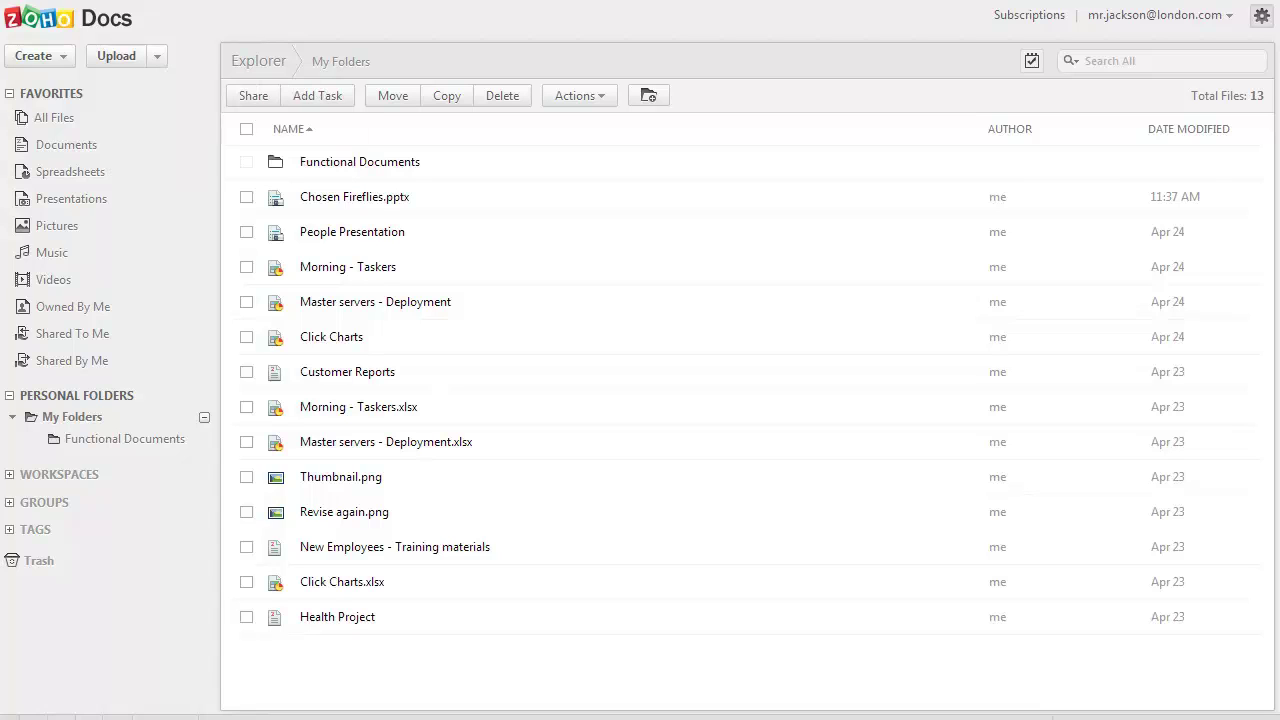
left_click(157, 57)
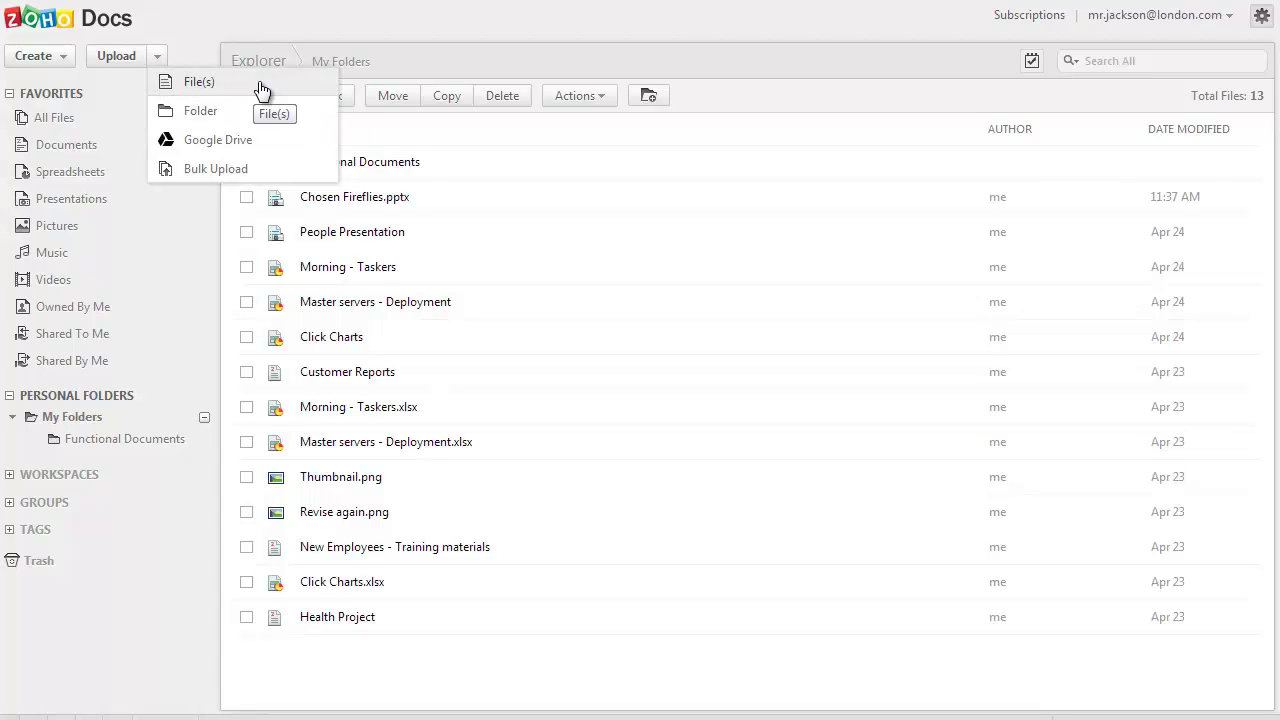
left_click(261, 88)
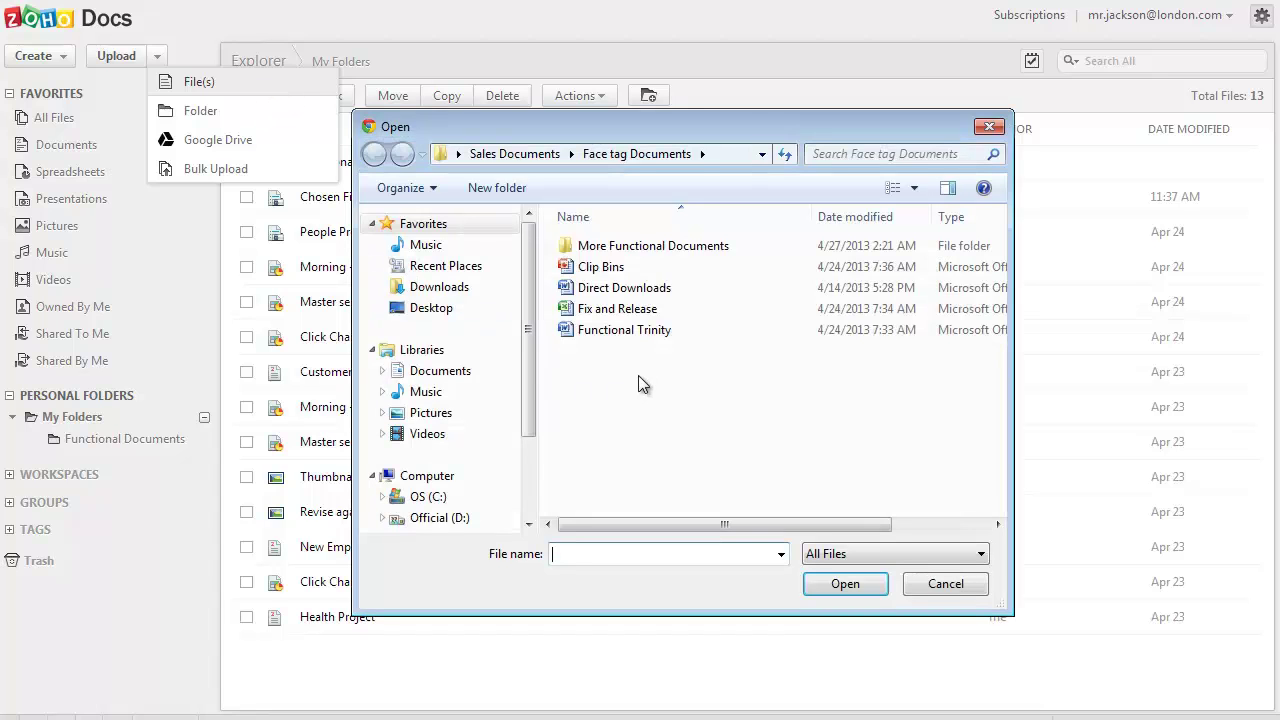
left_click_drag(638, 375, 601, 268)
left_click(843, 584)
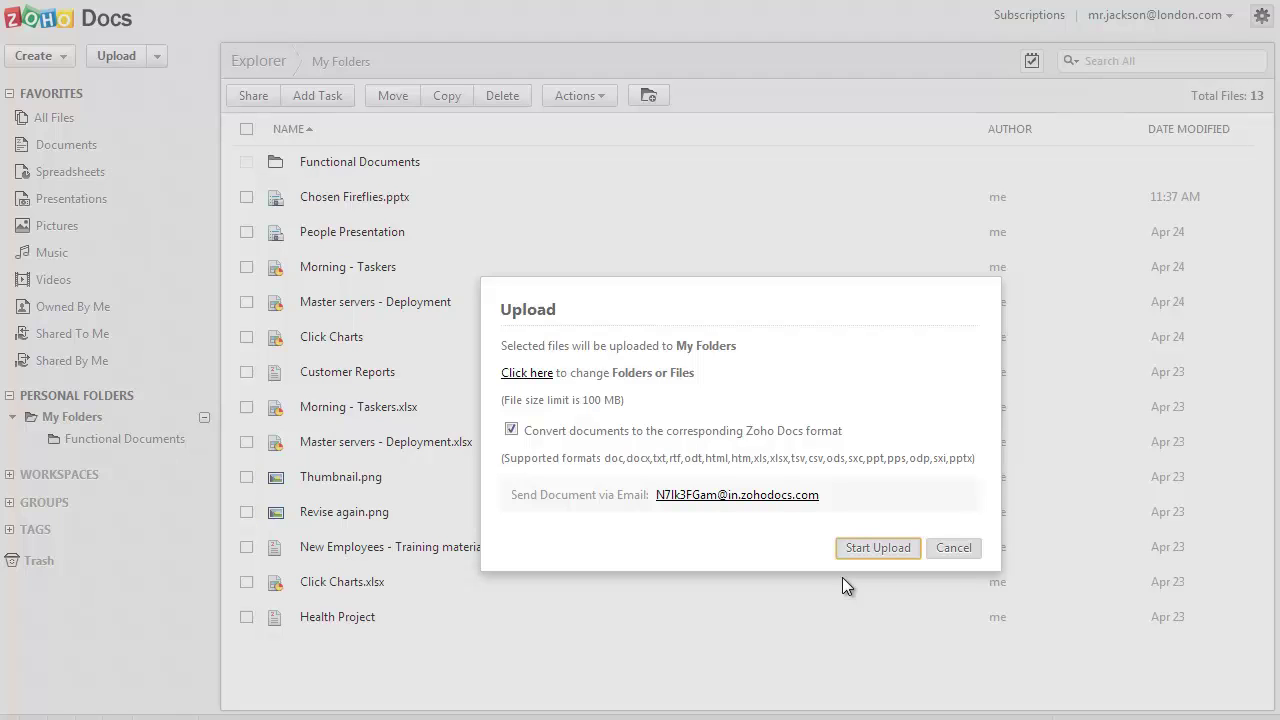
- Change the upload destination to the Functional Documents folder under My Folders and upload the four selected files
left_click(534, 377)
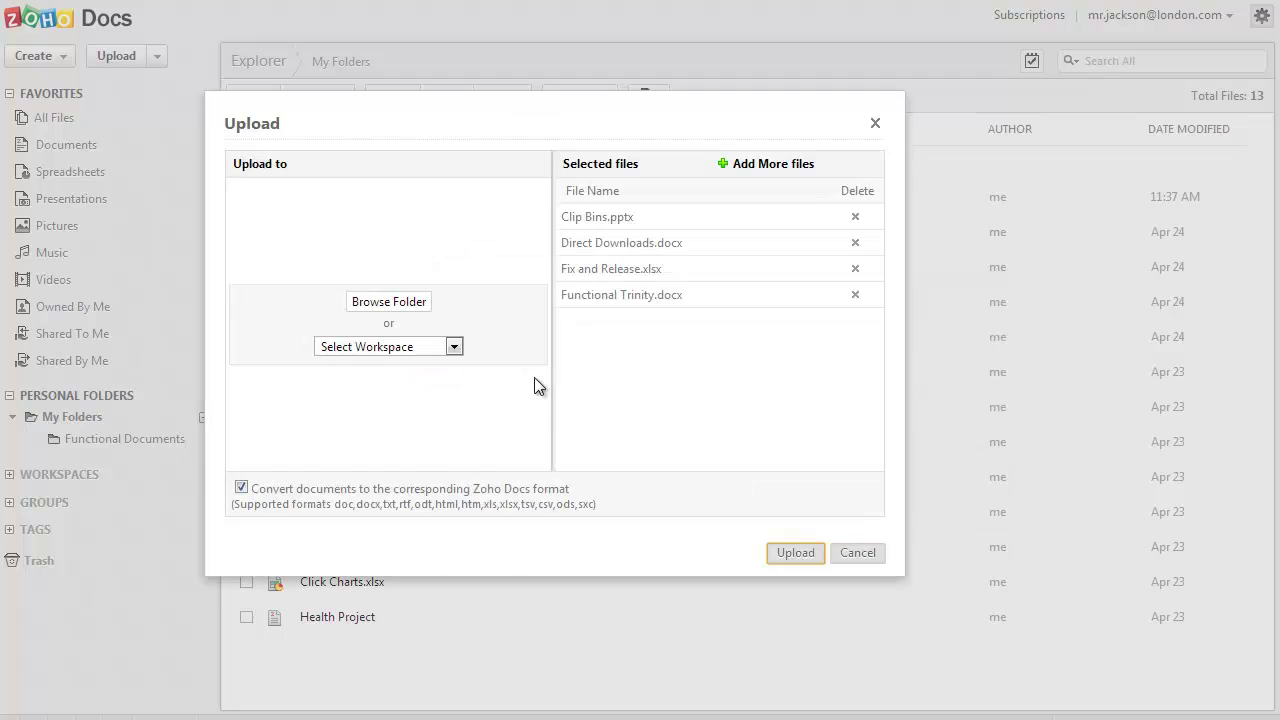
left_click(390, 304)
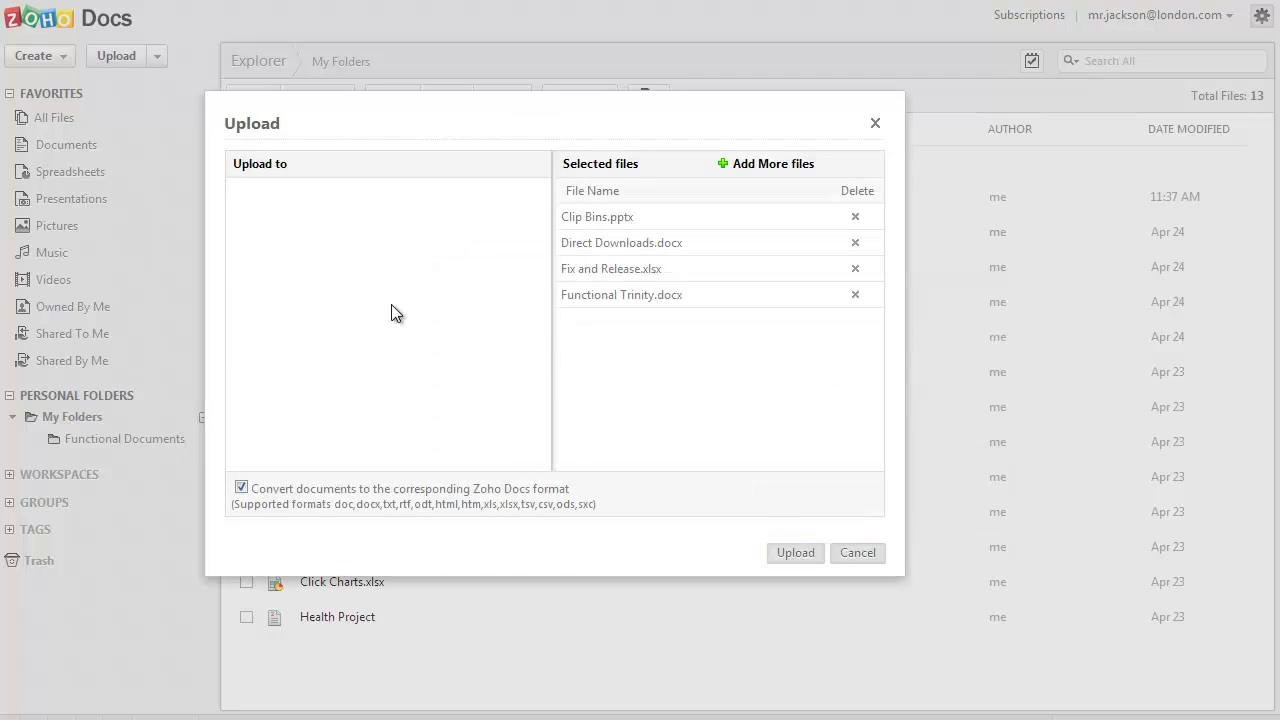
left_click(294, 228)
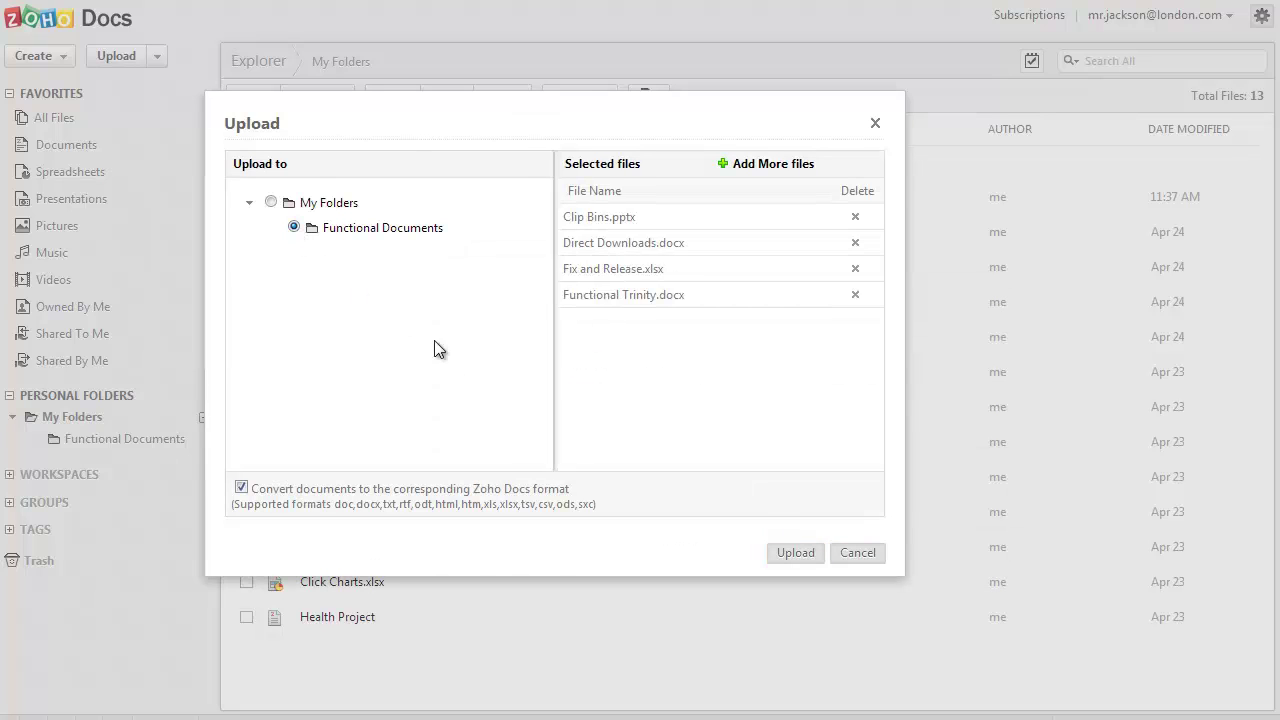
left_click(785, 552)
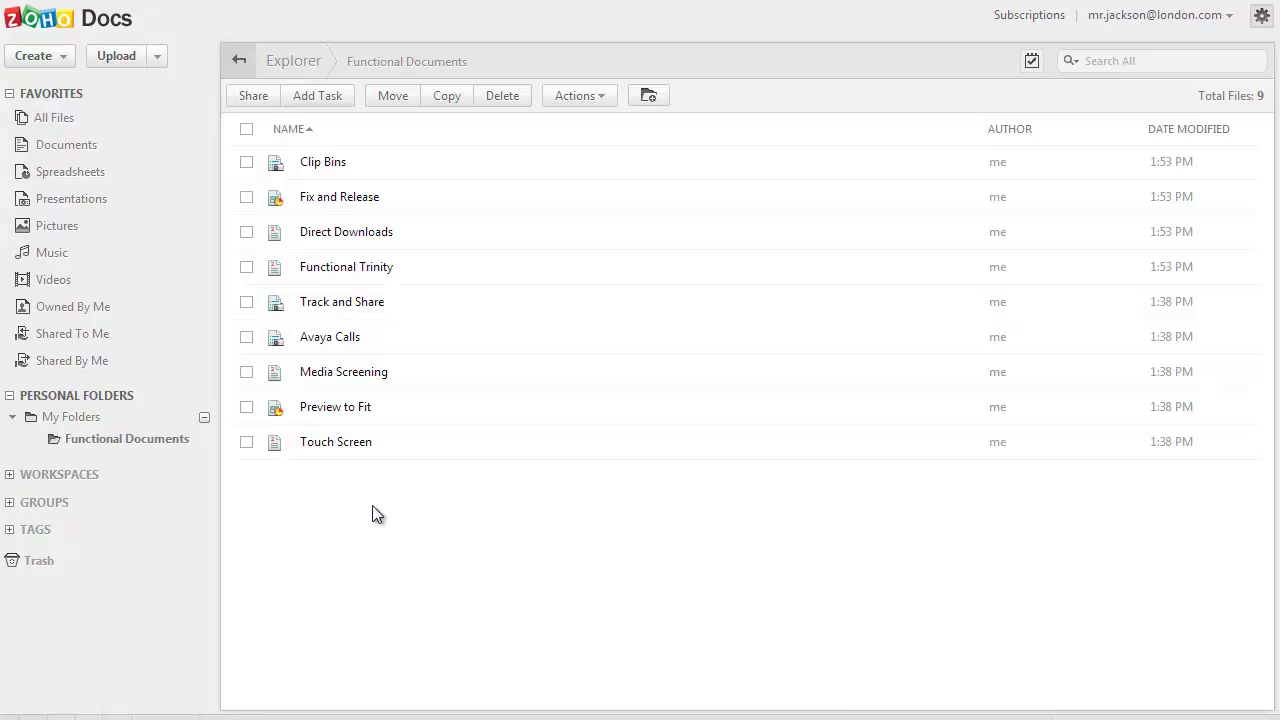
- Upload the local More Functional Documents folder, including its subfolders, into the Functional Documents folder
left_click(157, 58)
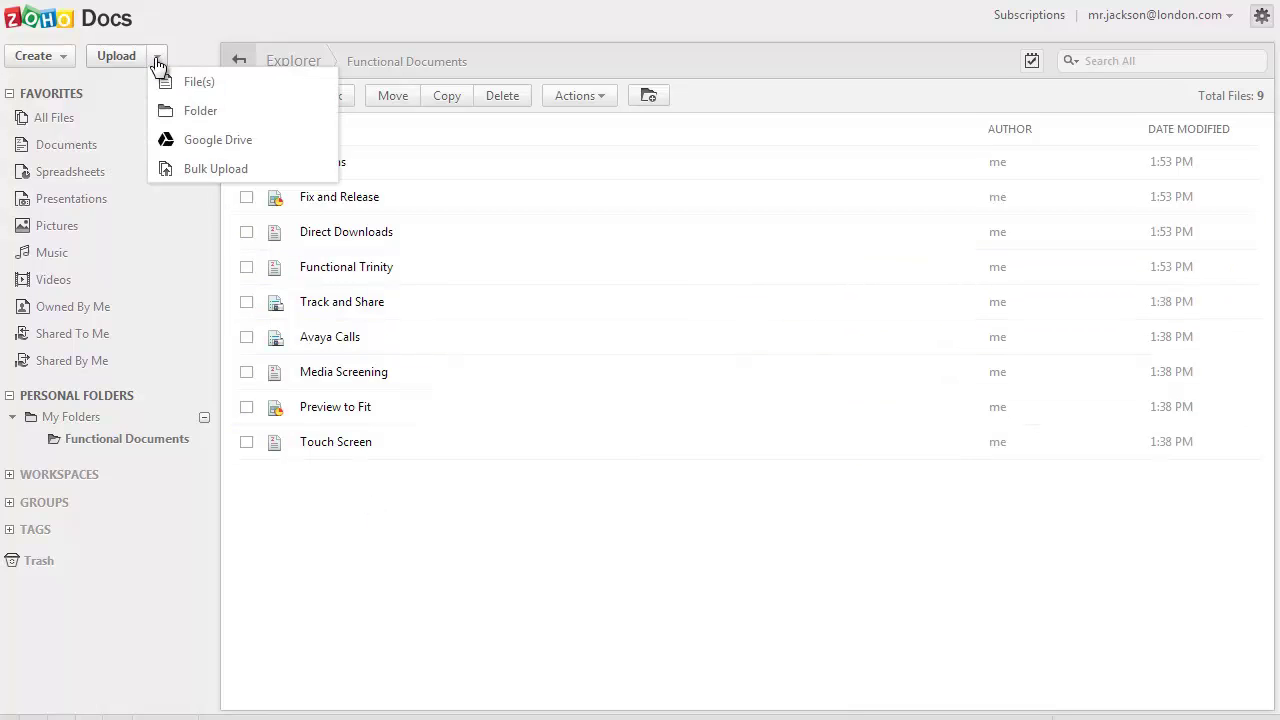
left_click(248, 109)
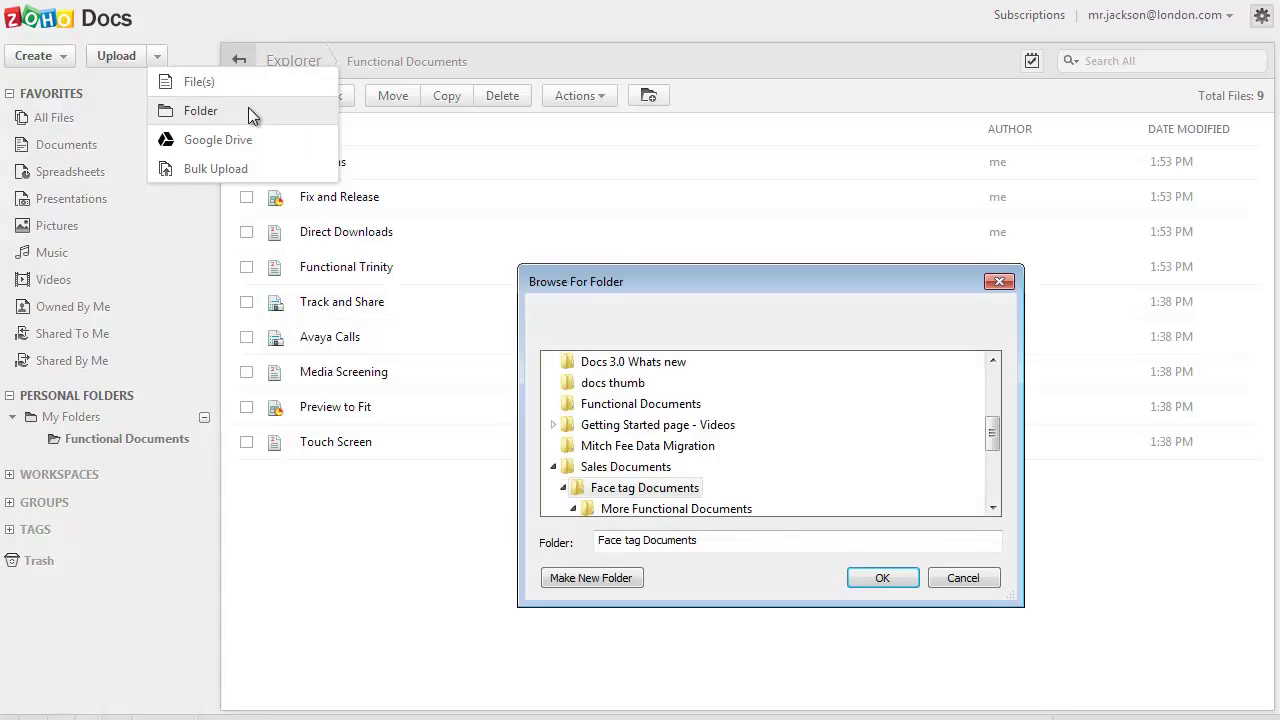
left_click(740, 510)
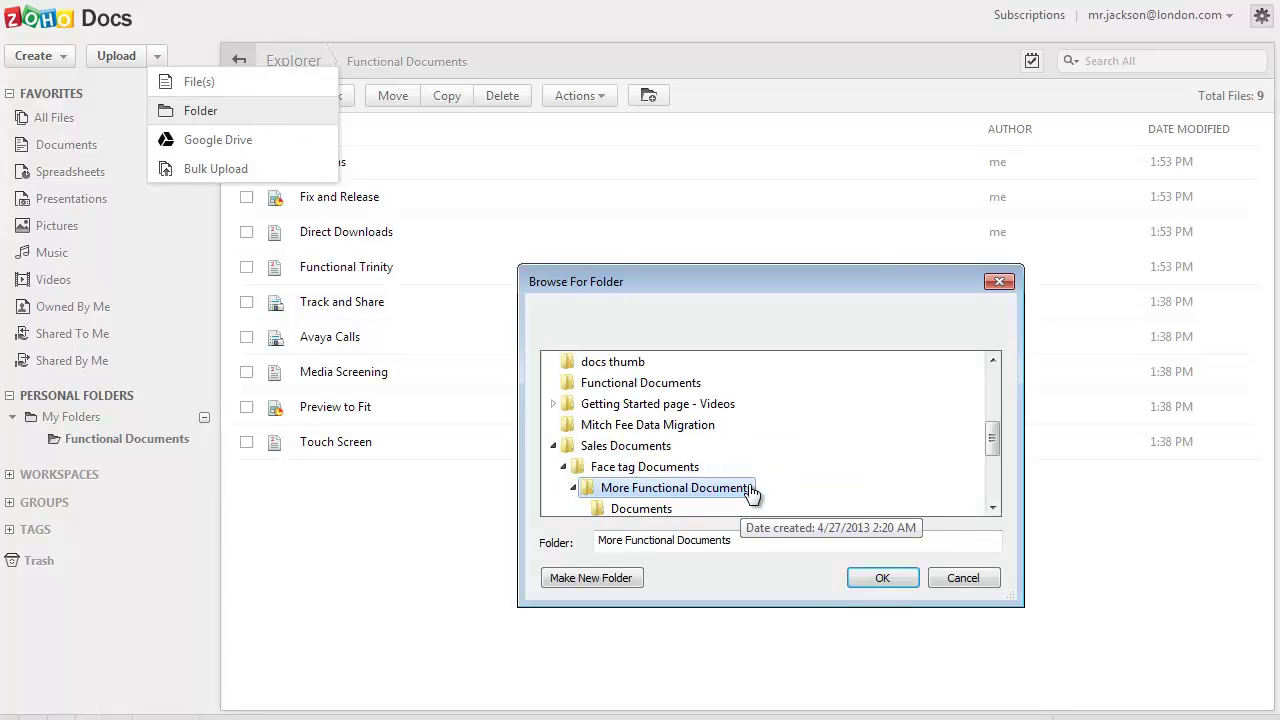
left_click_drag(993, 437, 993, 467)
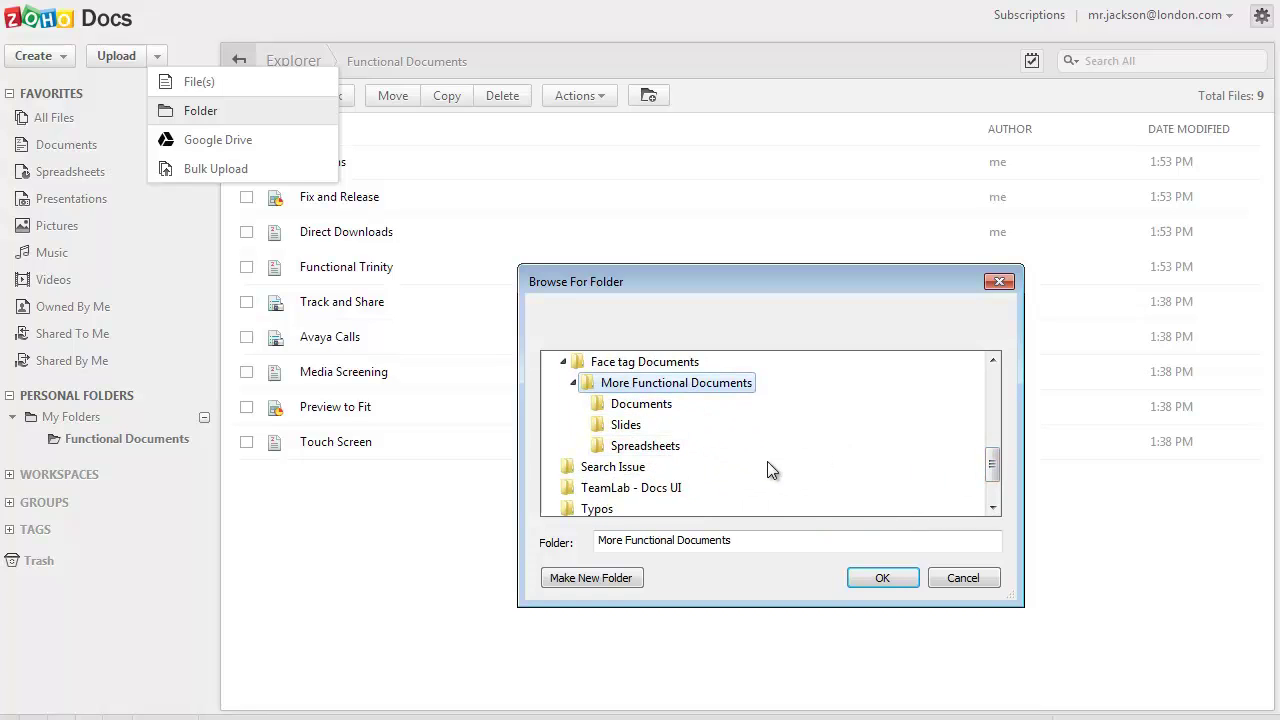
left_click(876, 580)
left_click(884, 552)
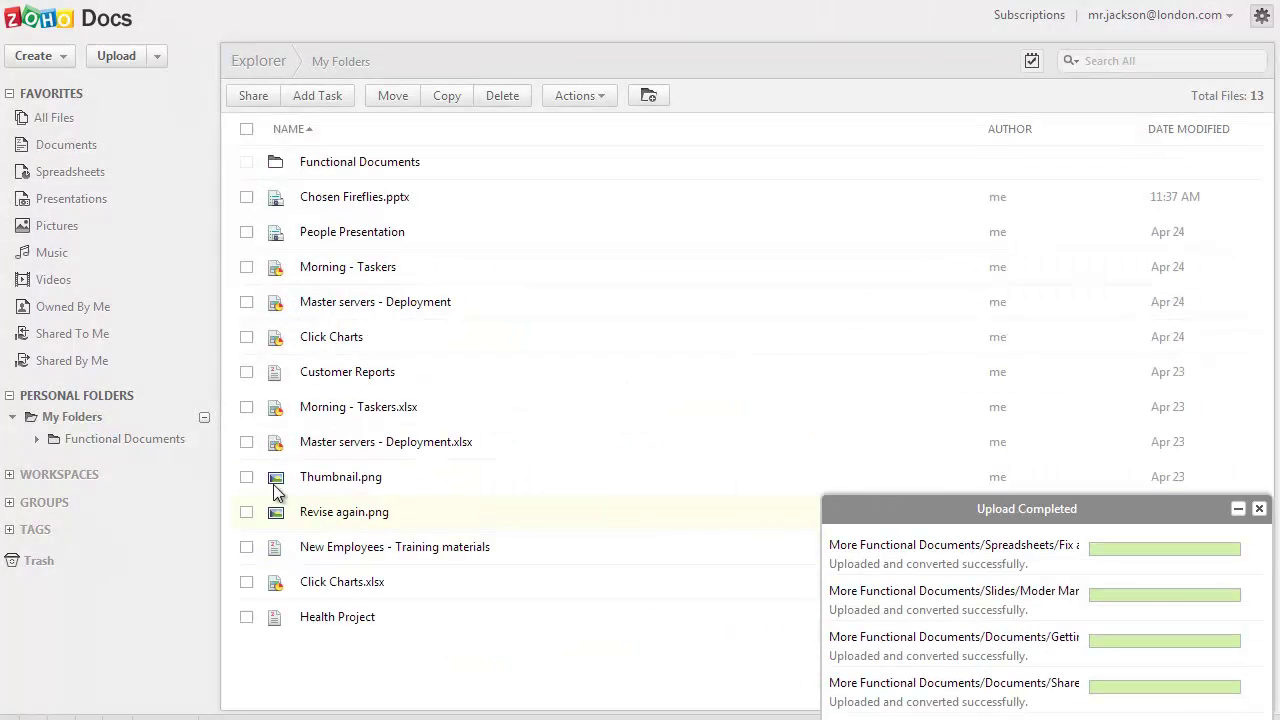
- Expand Functional Documents and More Functional Documents, and view the Spreadsheets, Slides and Documents subfolders
left_click(174, 446)
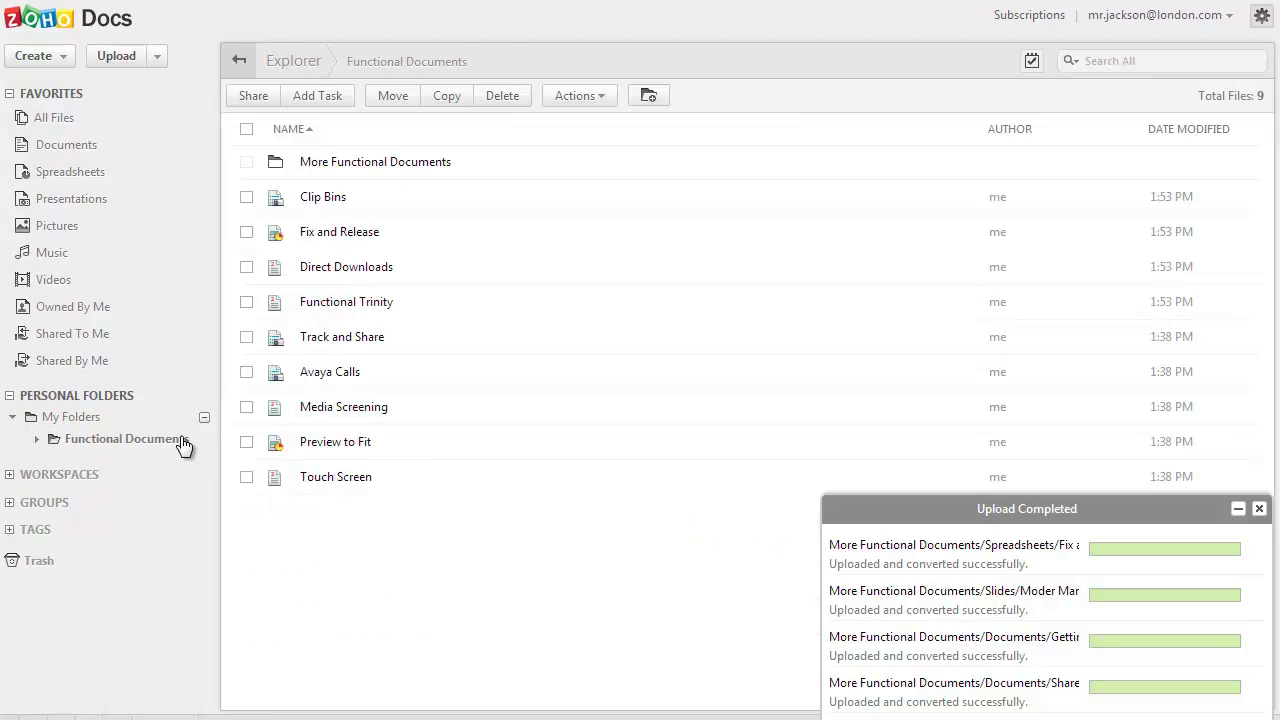
left_click(38, 441)
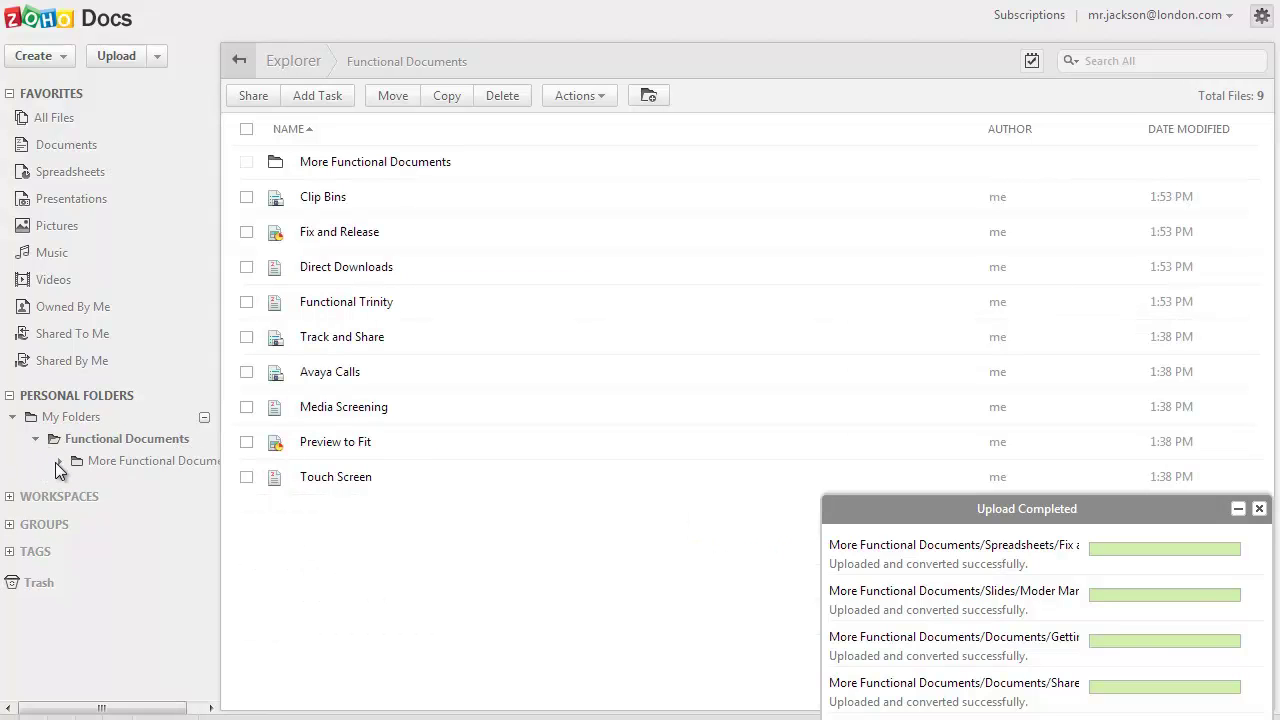
left_click(59, 462)
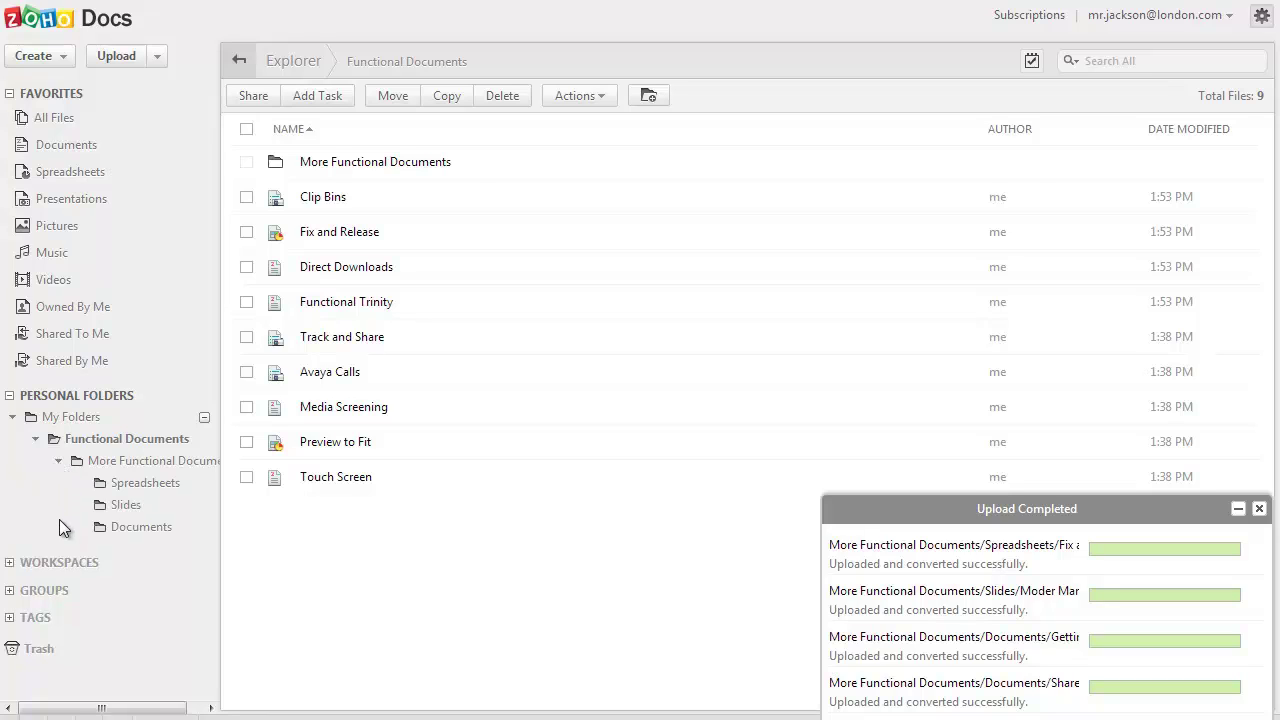
left_click(125, 488)
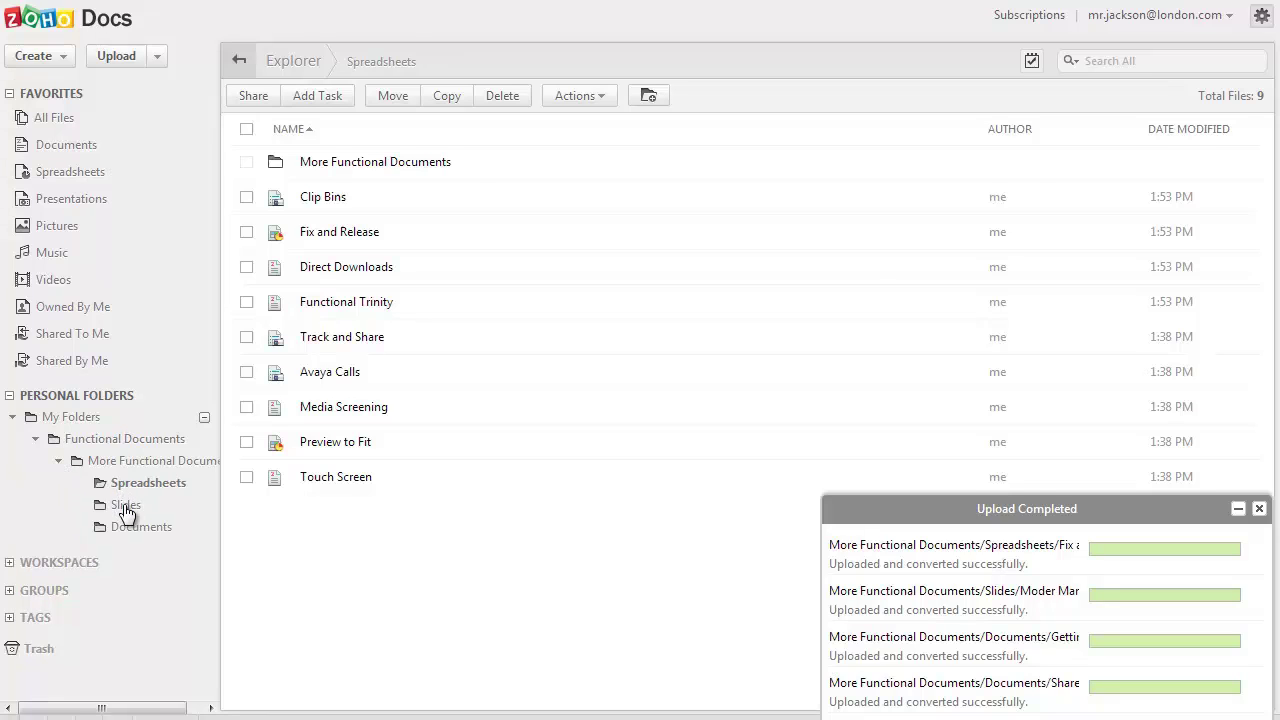
left_click(126, 505)
left_click(128, 528)
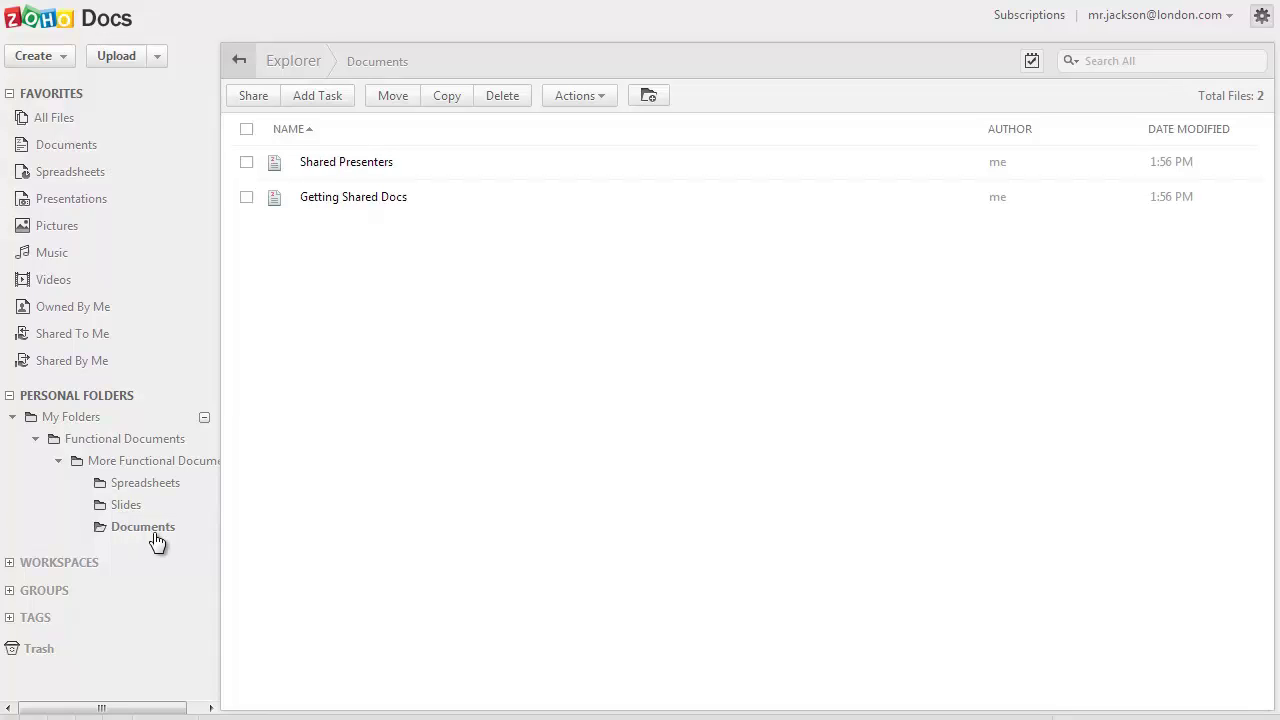
- Bulk upload the local All Documents folder from Face tag Documents to the Sales Docs workspace
left_click(157, 57)
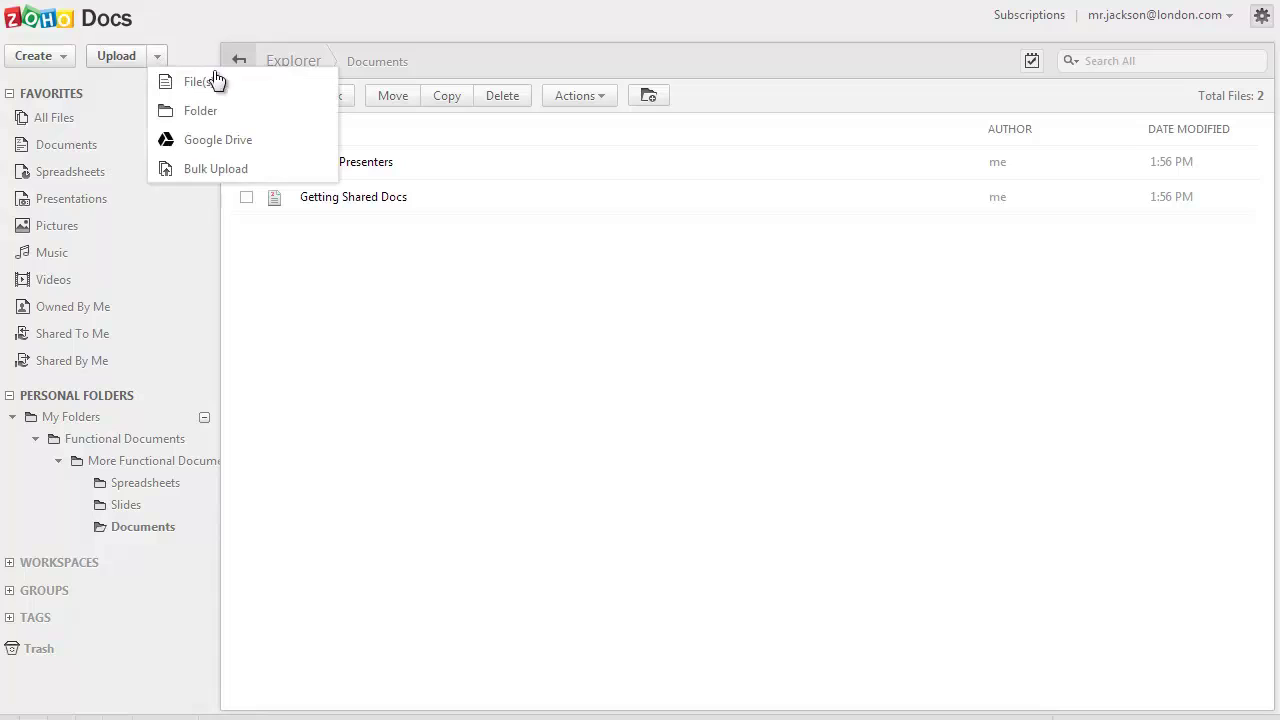
left_click(215, 169)
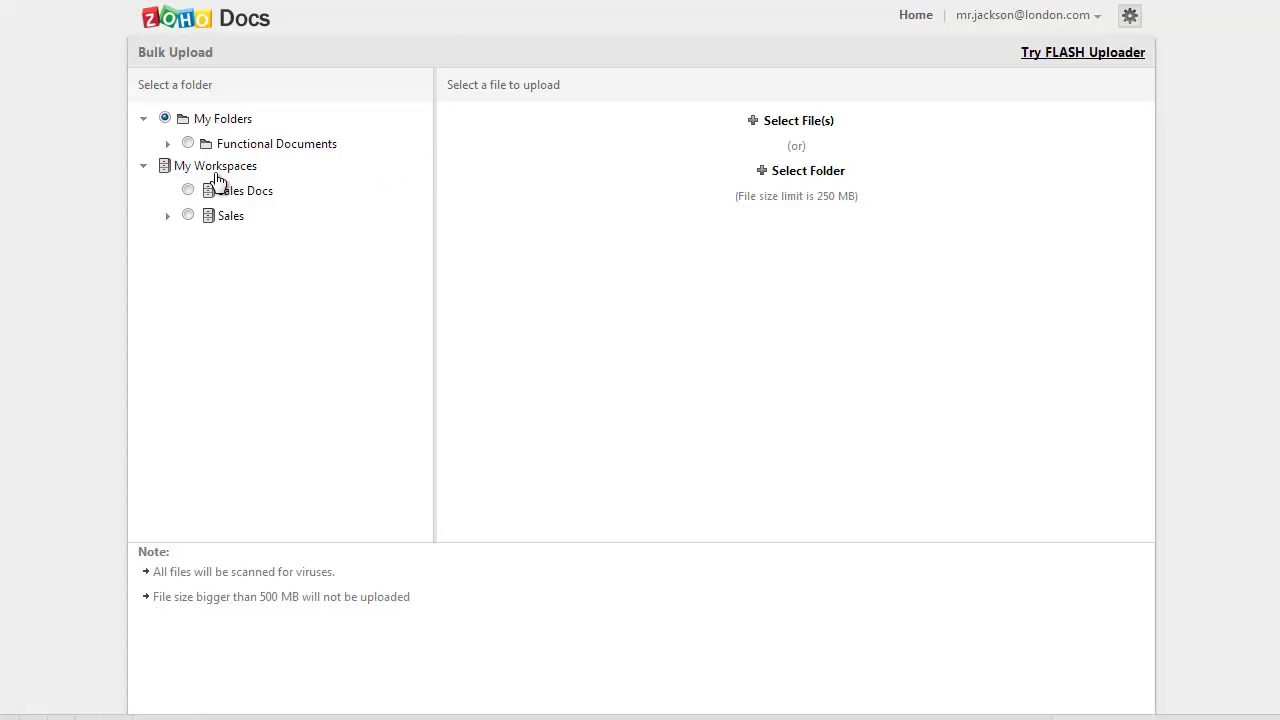
left_click(188, 191)
left_click(786, 172)
left_click(640, 509)
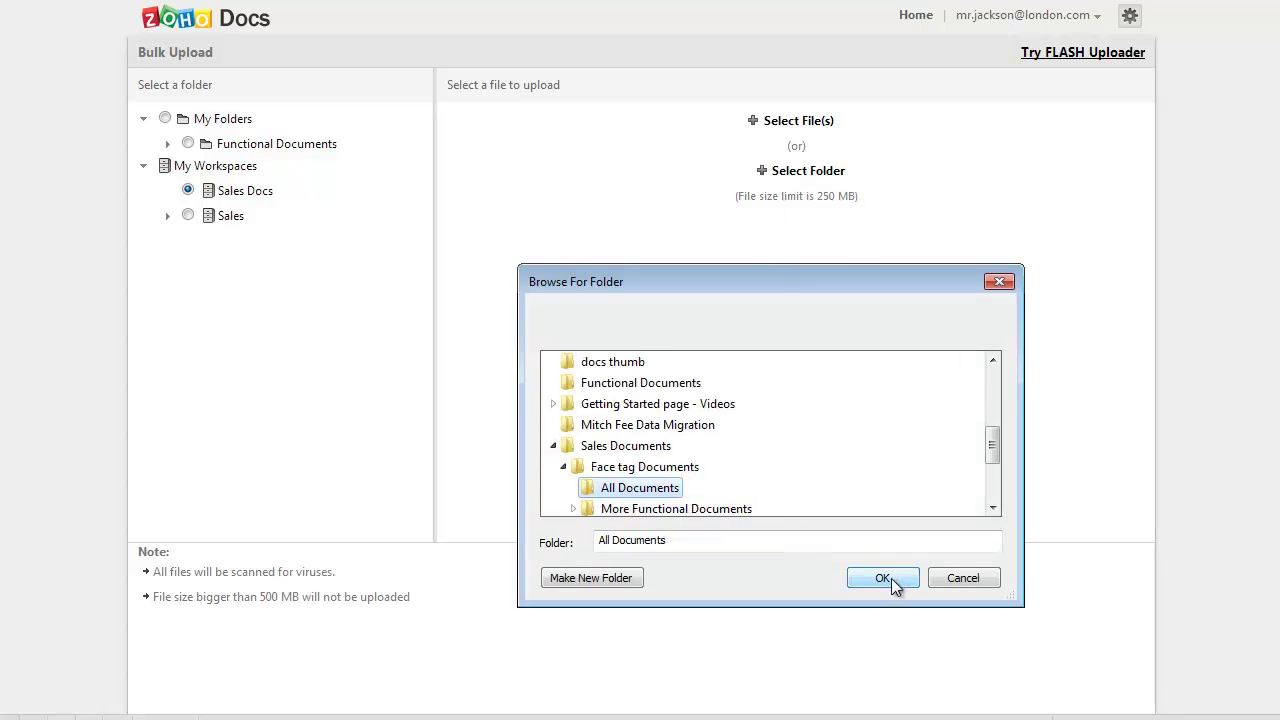
left_click(893, 580)
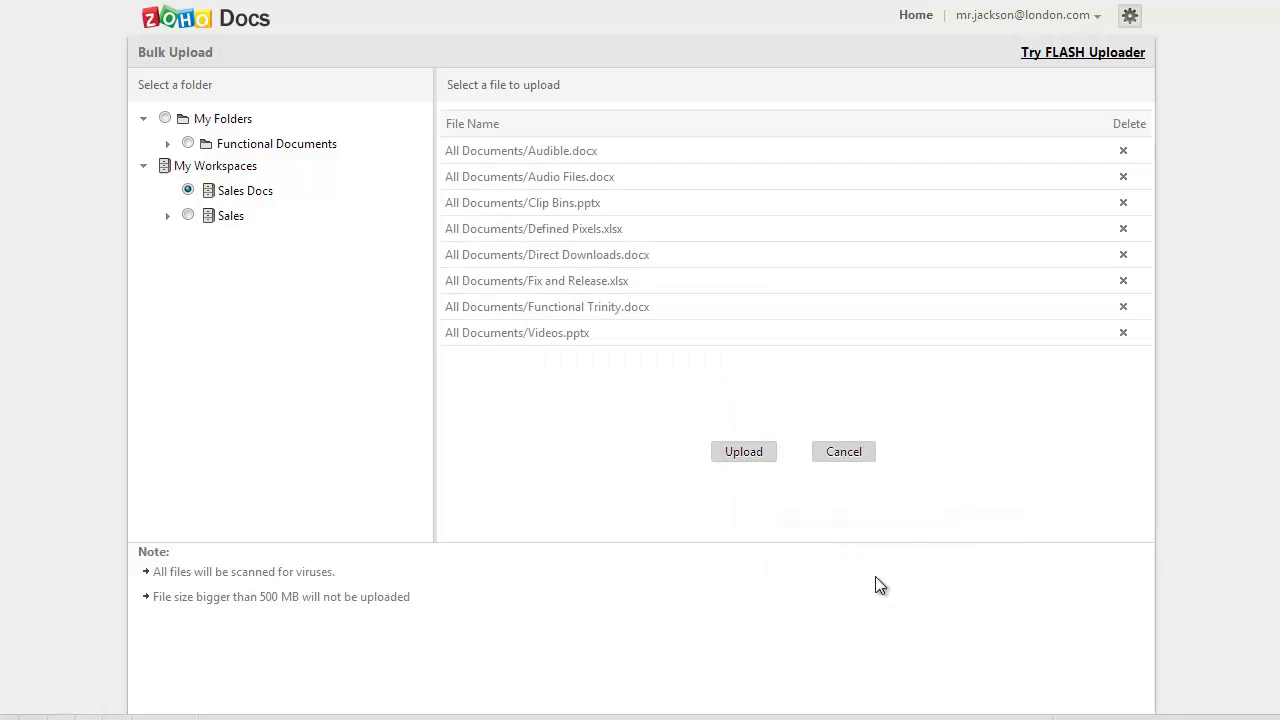
left_click(740, 455)
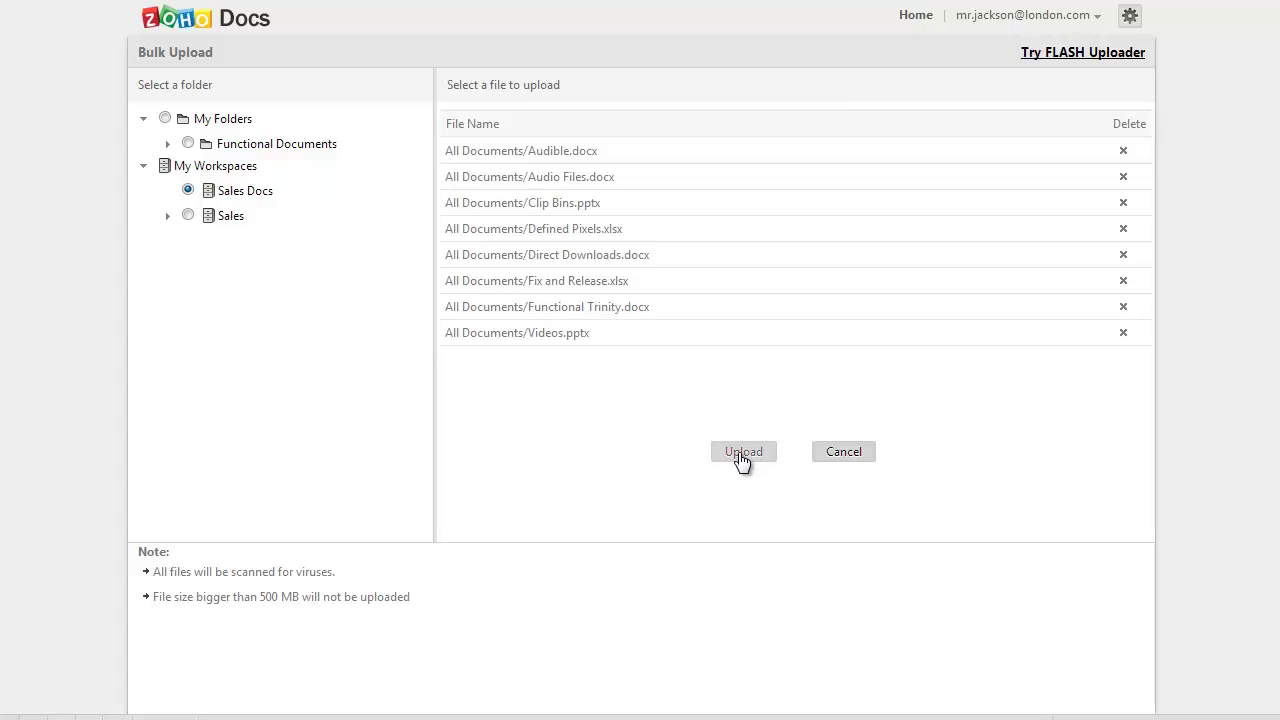